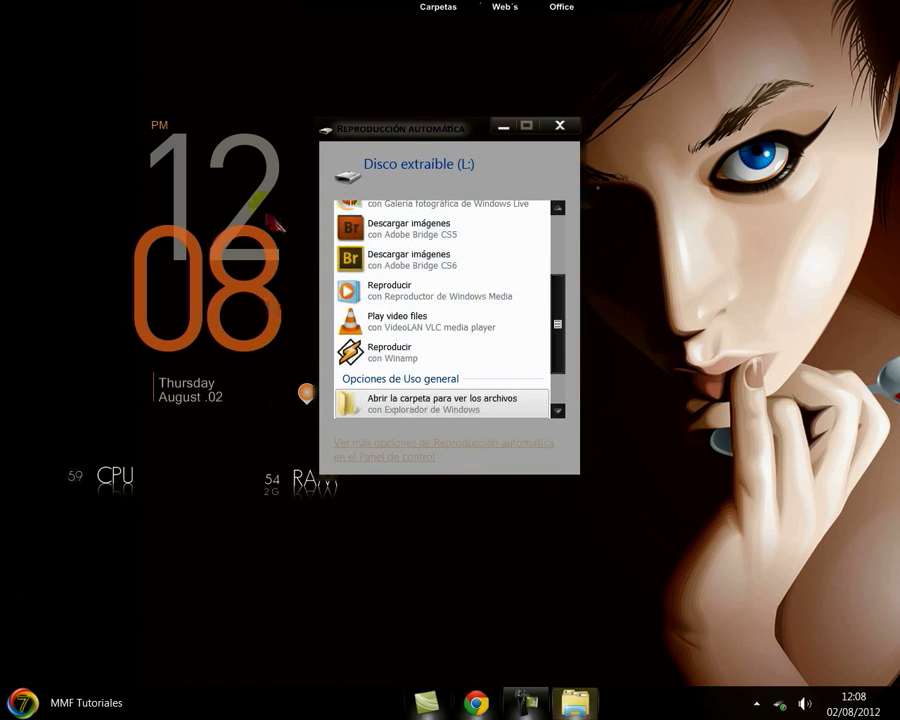
# - Dismiss the AutoPlay window for removable disk L: and open the Equipo window listing the drives
pyautogui.click(561, 125)
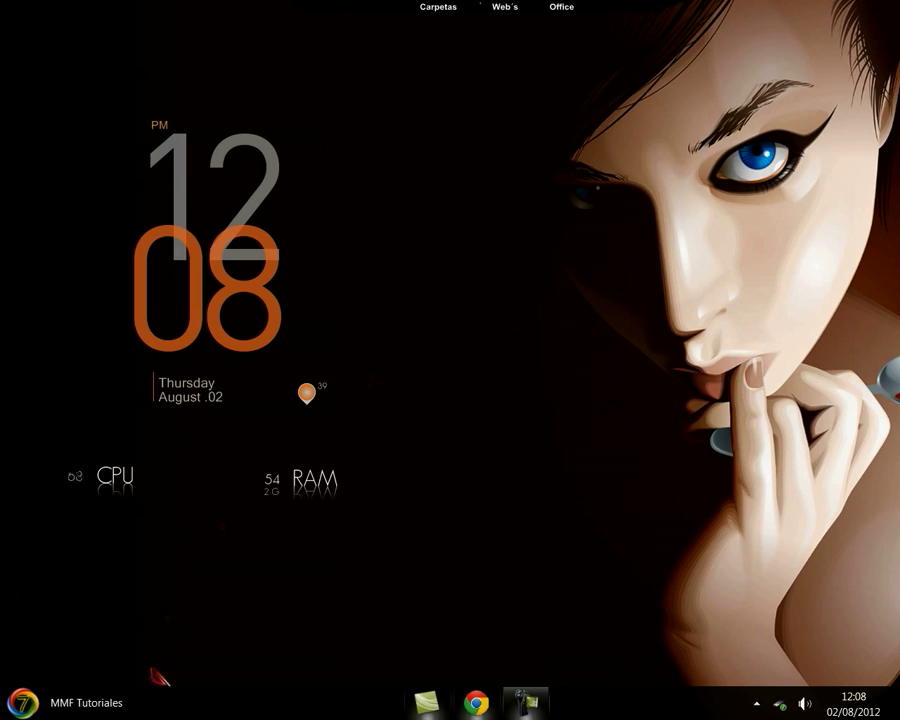
pyautogui.moveTo(70, 688)
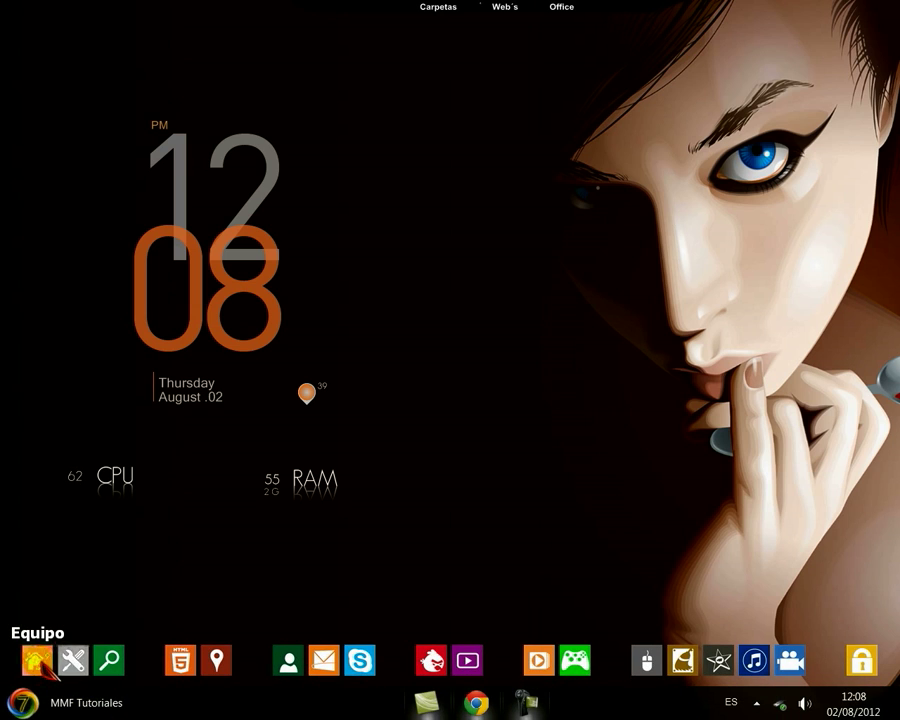
pyautogui.click(37, 662)
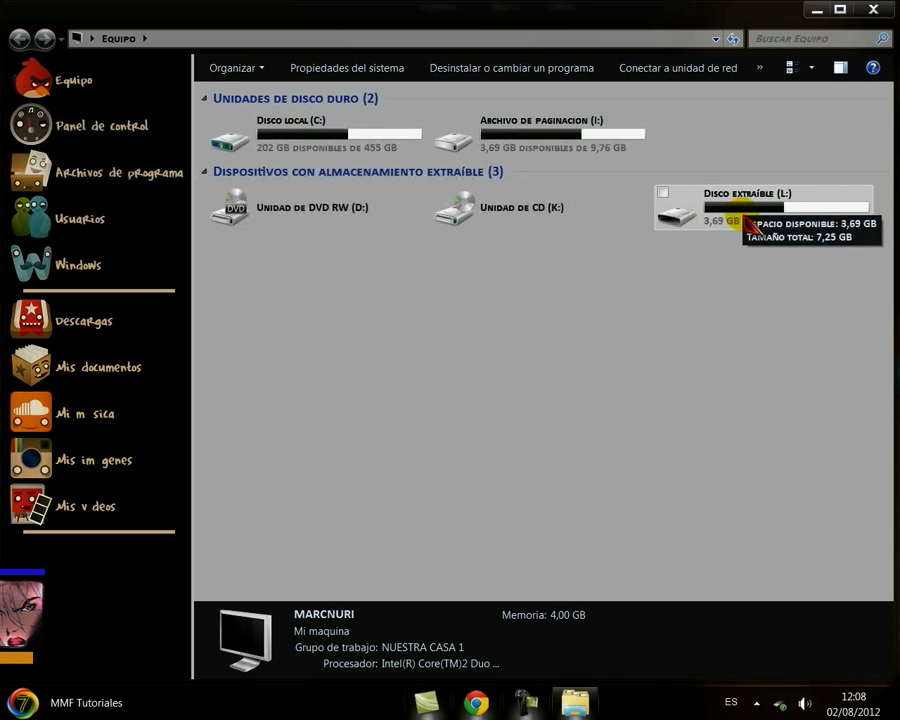
pyautogui.click(814, 11)
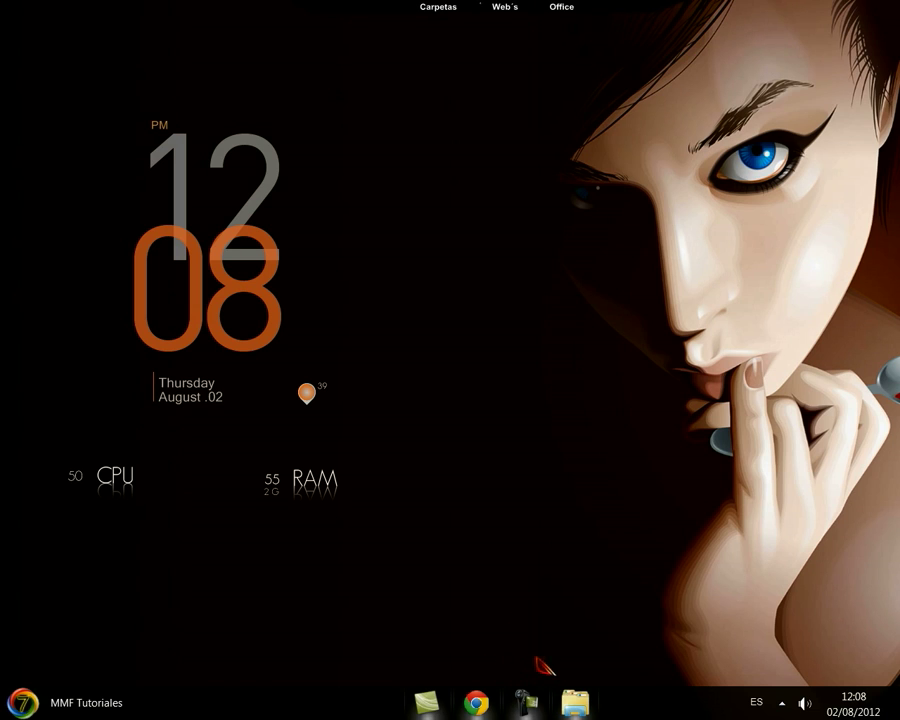
pyautogui.click(575, 702)
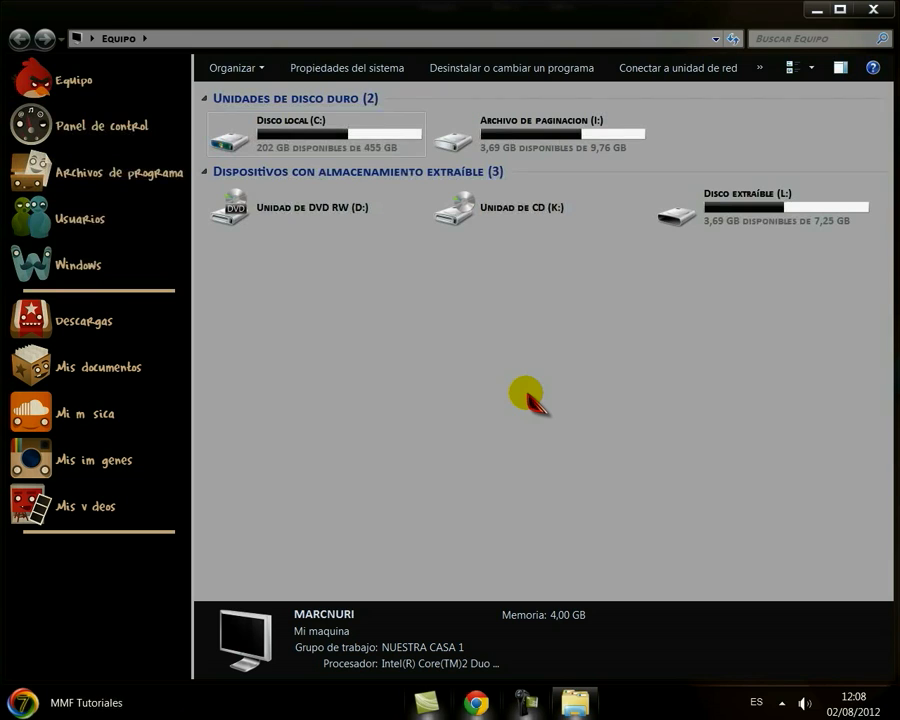
# - Scan removable disk L: with the avast! antivirus and close the finished scan report
pyautogui.click(721, 214)
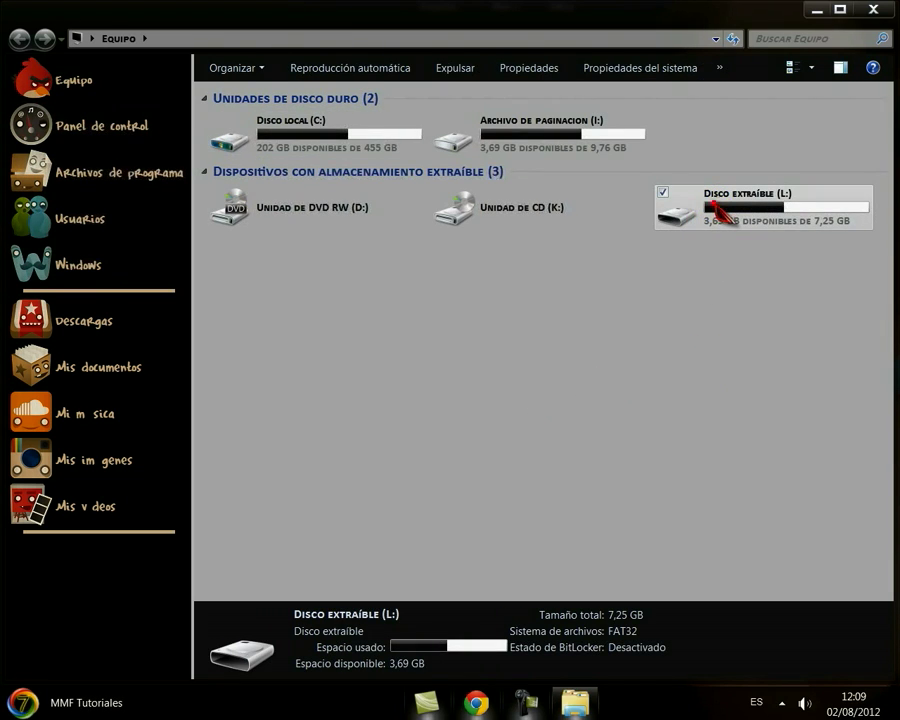
pyautogui.rightClick(718, 212)
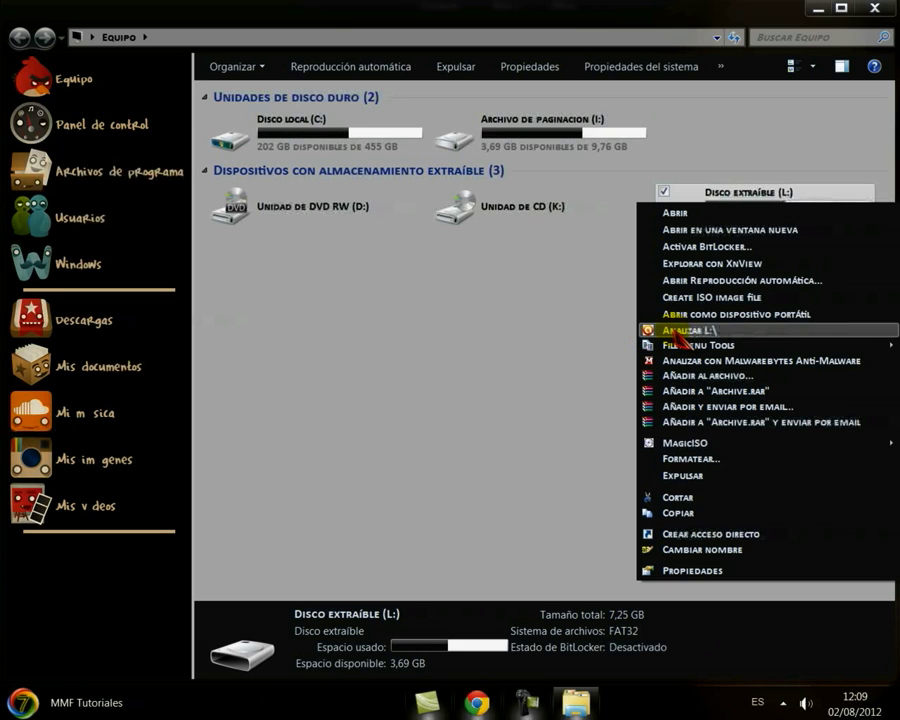
pyautogui.click(676, 331)
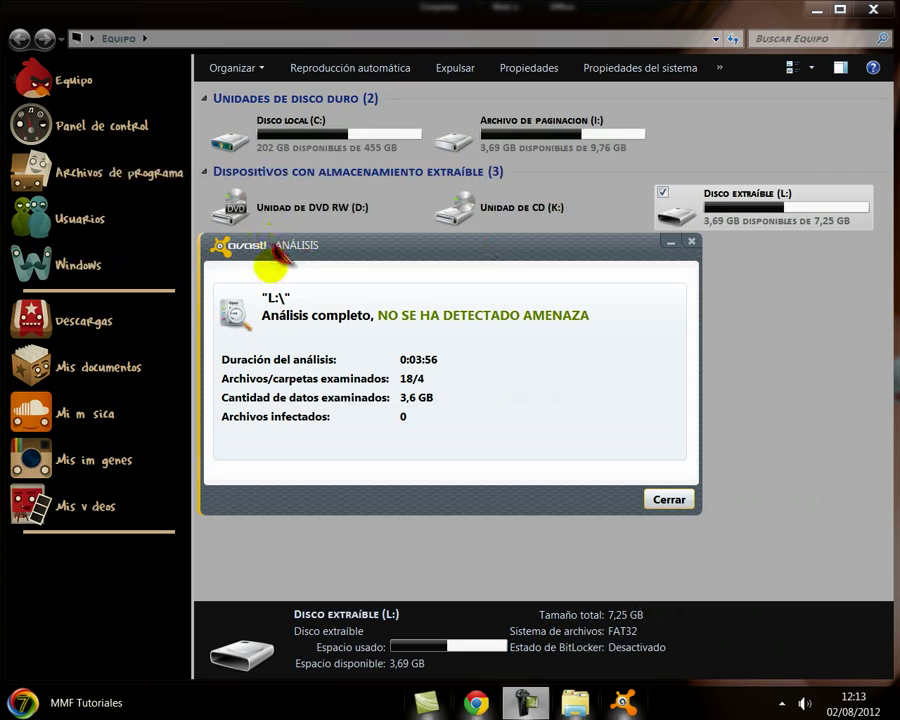
pyautogui.click(669, 499)
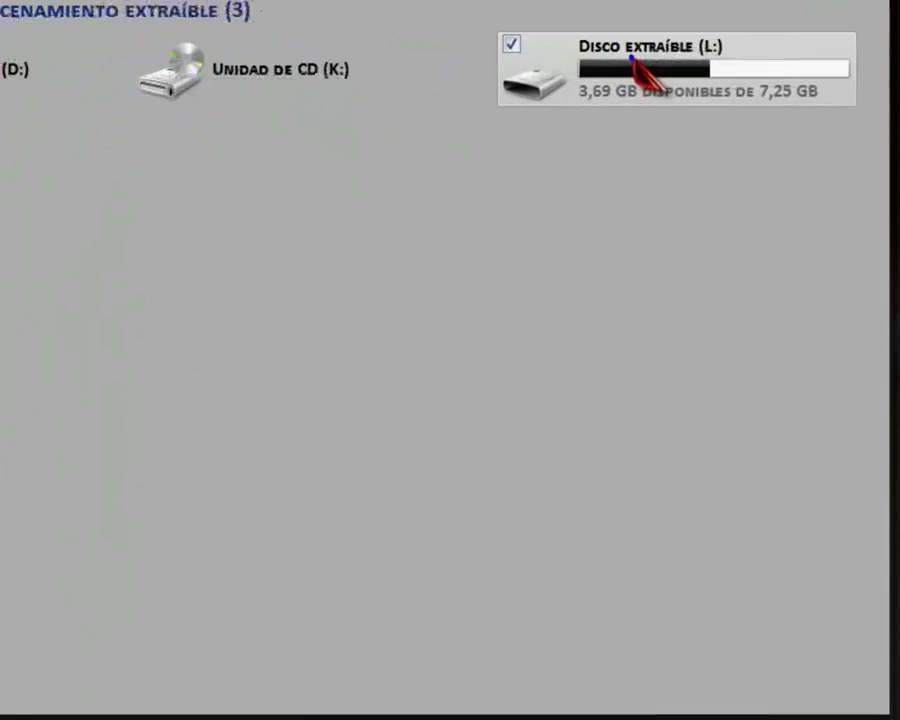
# - Scan removable disk L: with Malwarebytes Anti-Malware, allowing it to run, dismiss its log and result message, and check the quarantine list
pyautogui.rightClick(738, 207)
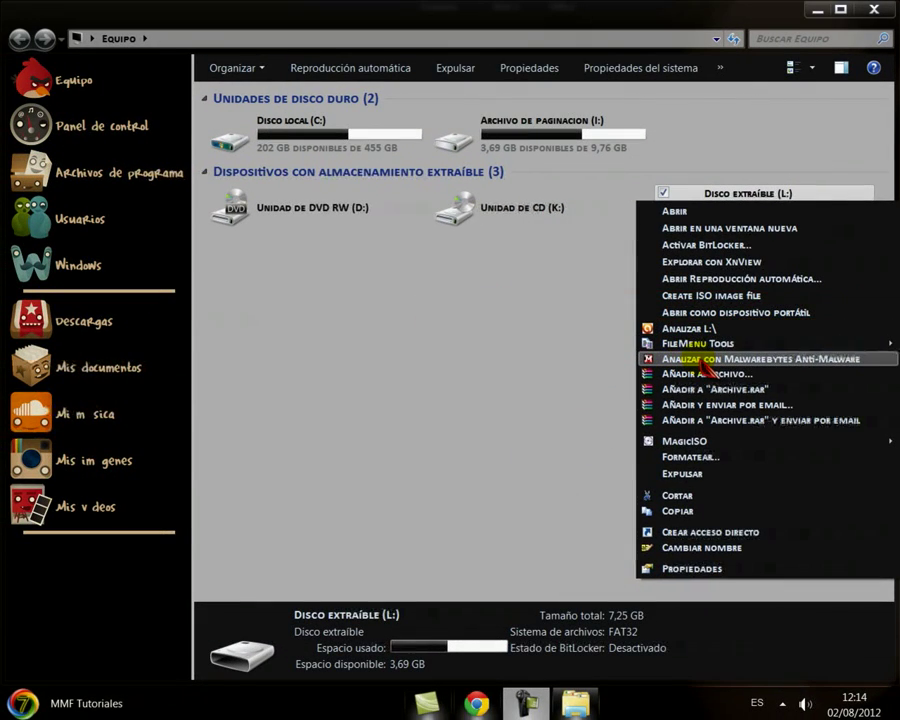
pyautogui.click(700, 359)
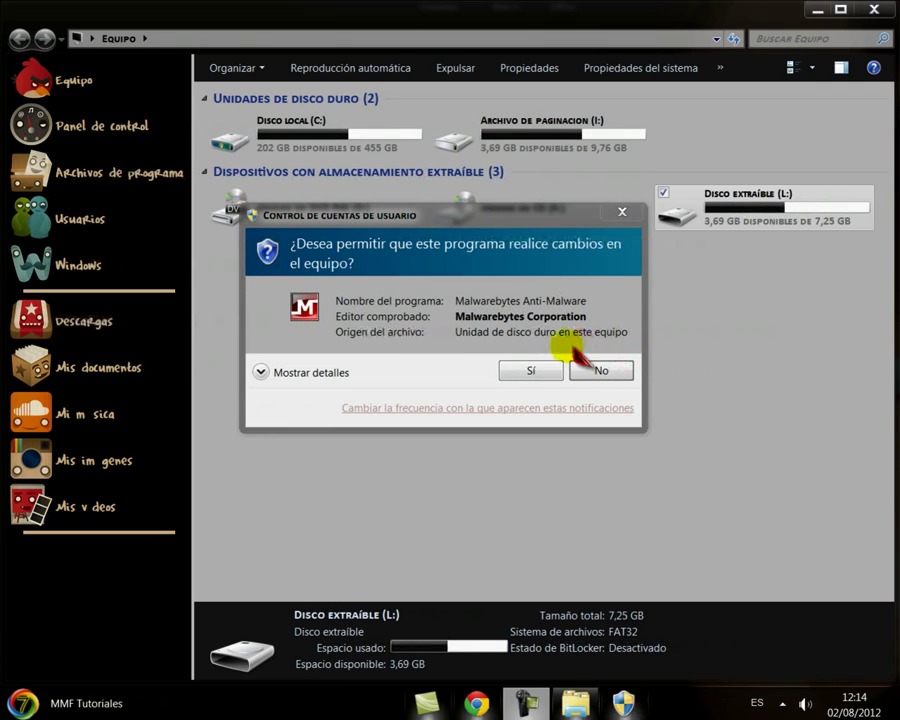
pyautogui.click(541, 369)
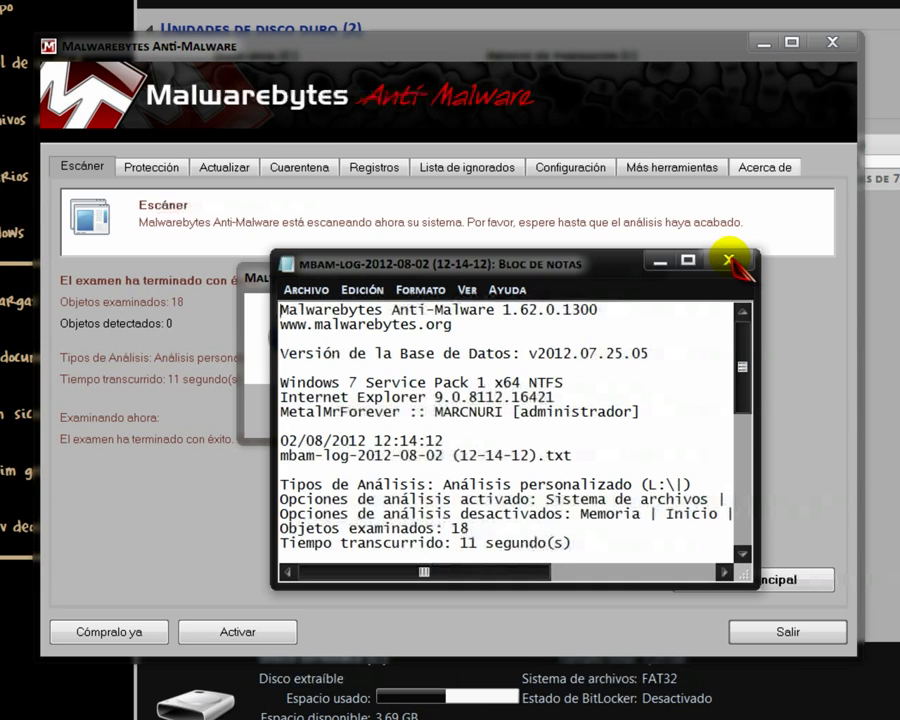
pyautogui.click(729, 261)
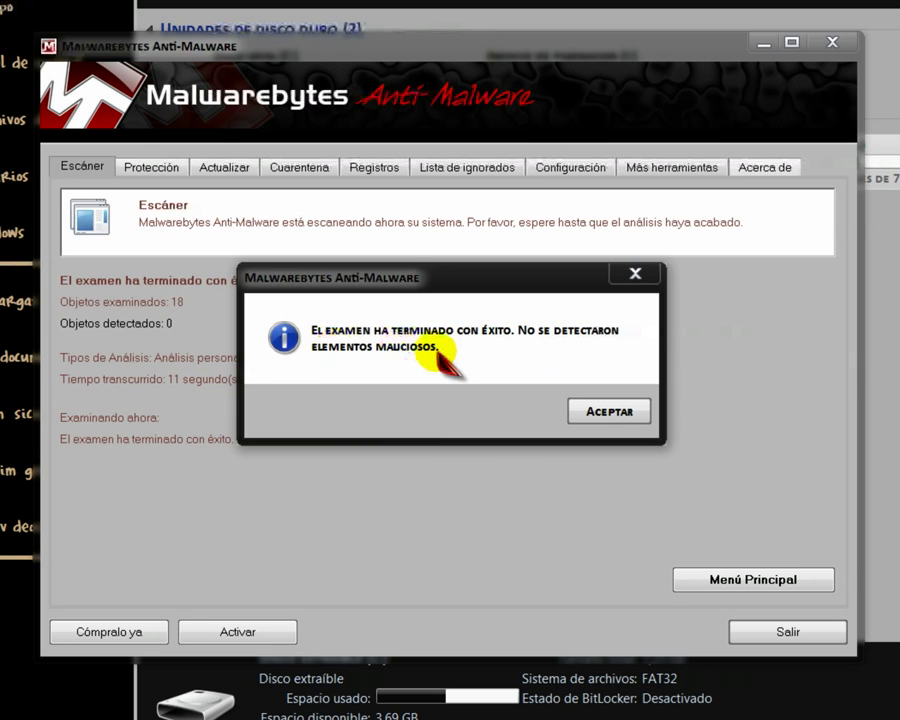
pyautogui.click(608, 413)
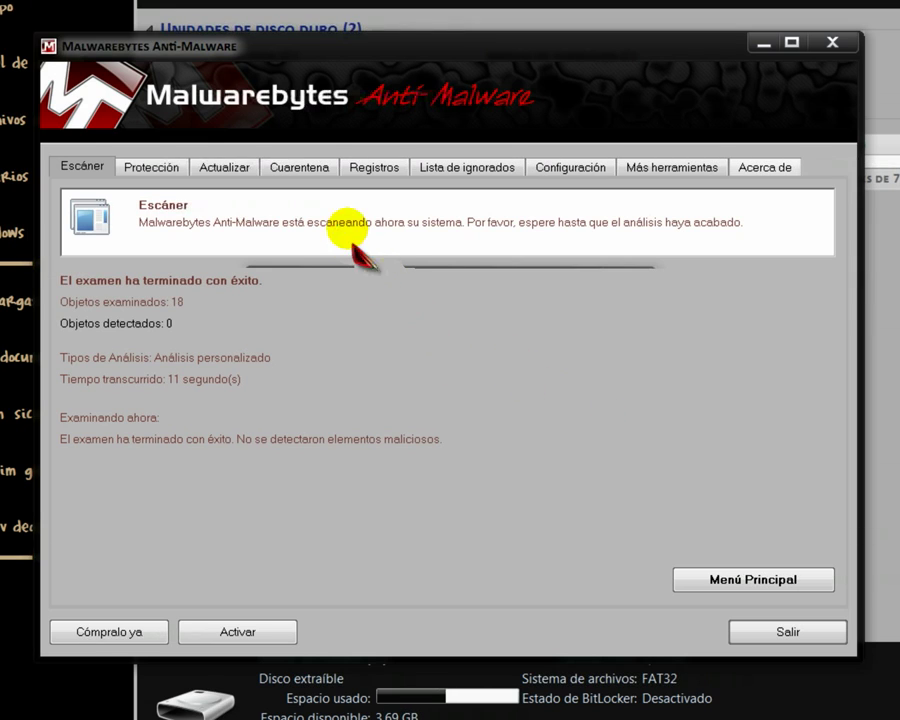
pyautogui.click(305, 168)
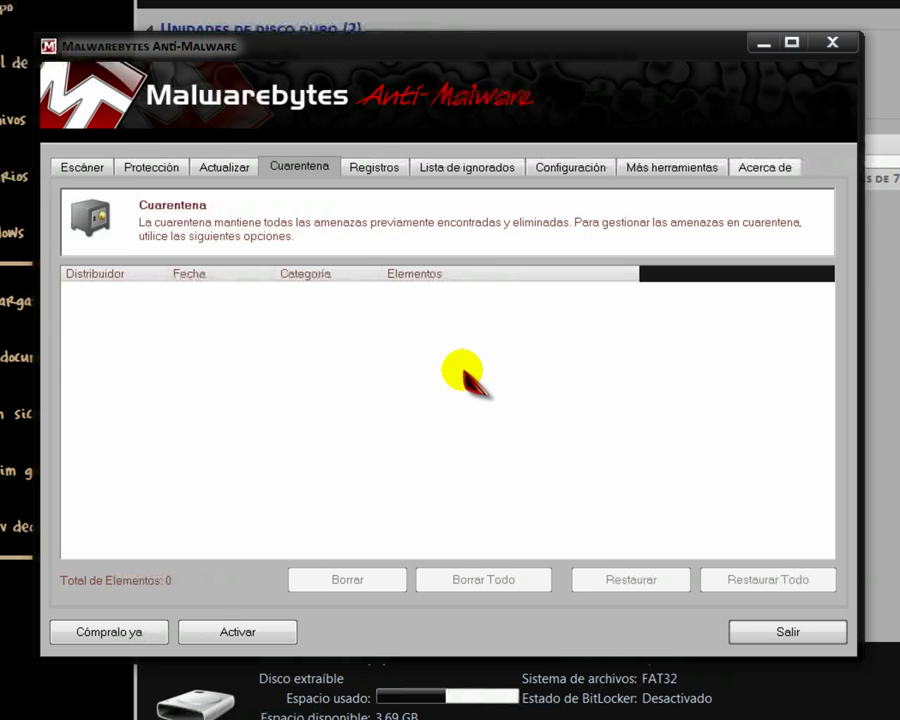
# - Permanently delete the image img026 from removable disk L: with the FileASSASSIN tool and acknowledge the deletion
pyautogui.click(668, 168)
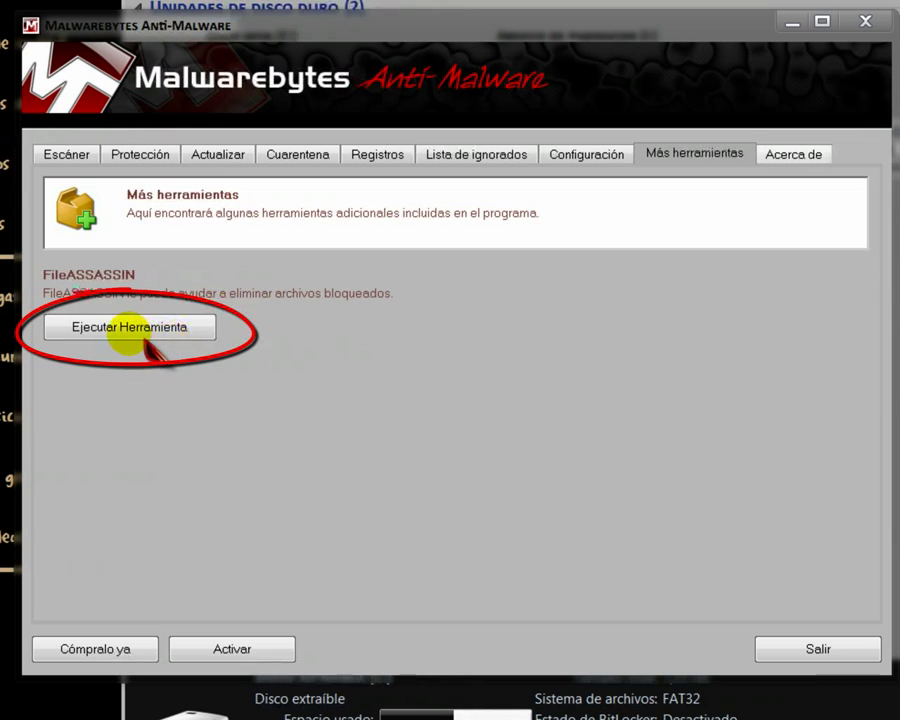
pyautogui.click(122, 329)
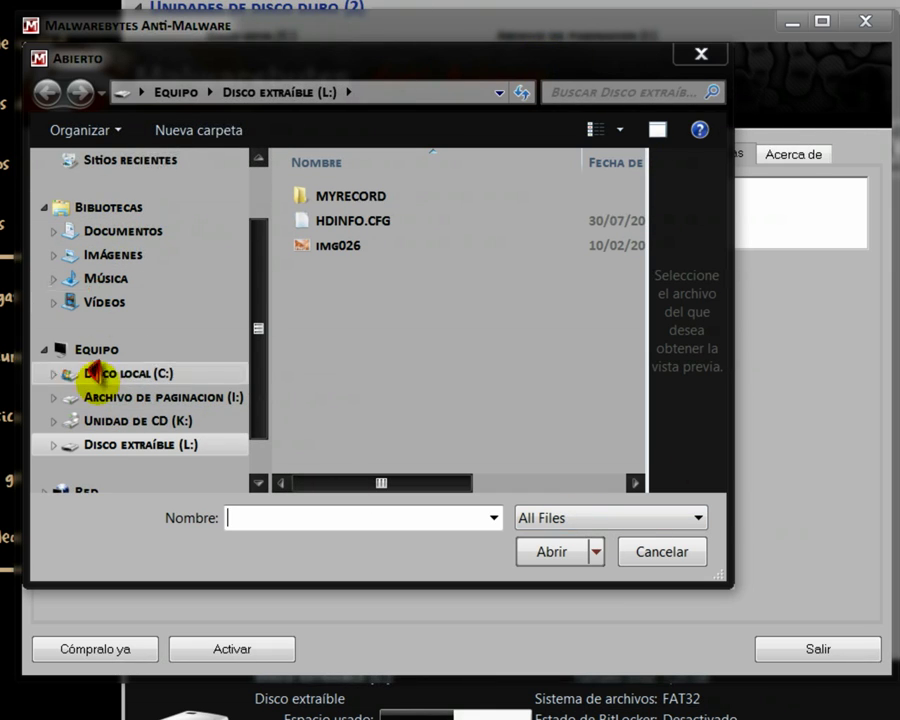
pyautogui.click(125, 447)
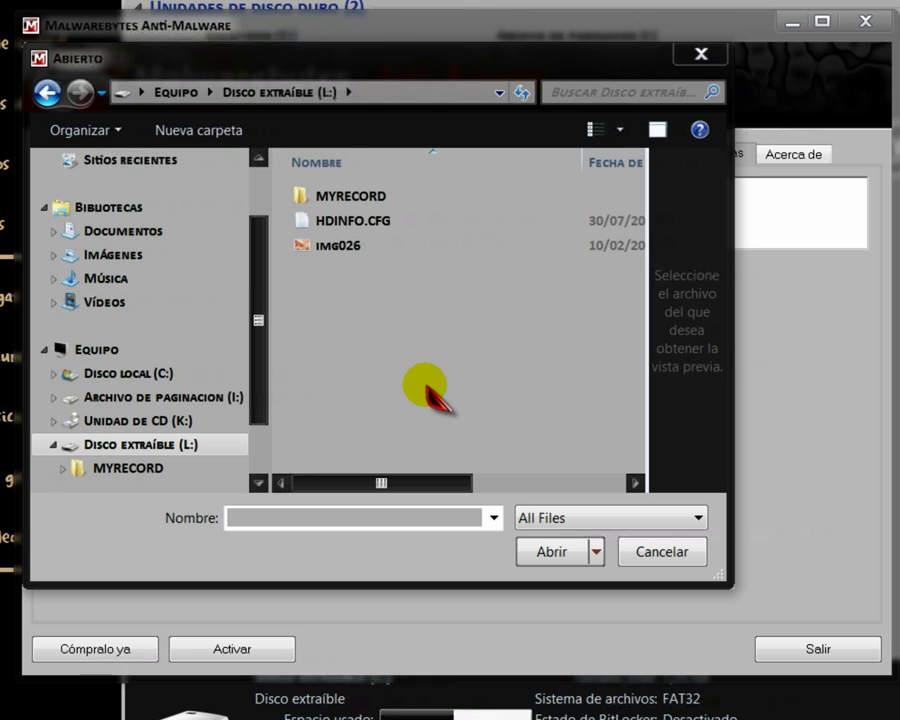
pyautogui.click(333, 250)
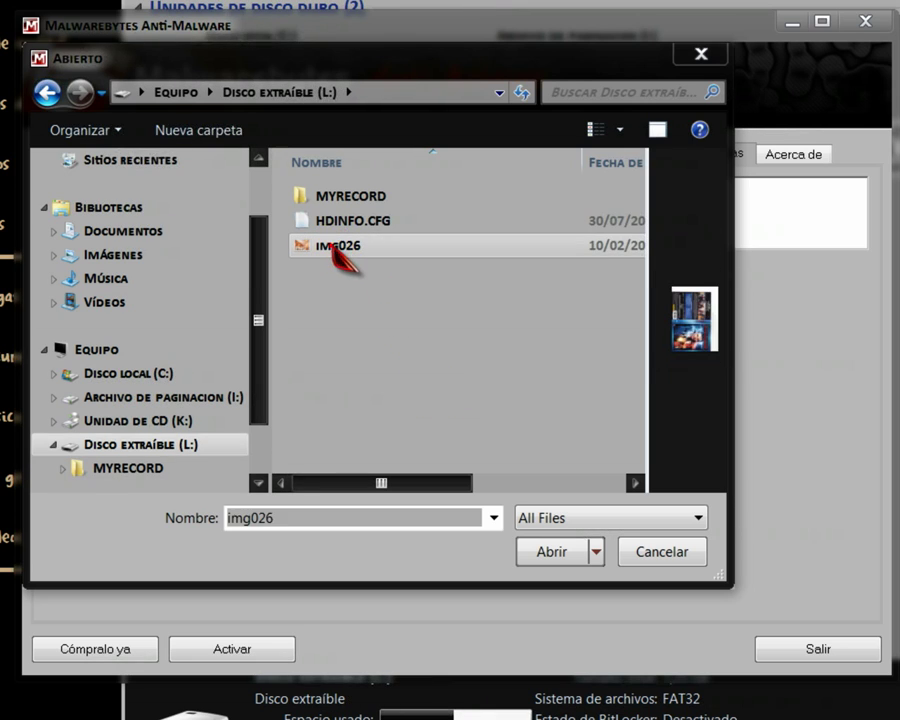
pyautogui.click(556, 554)
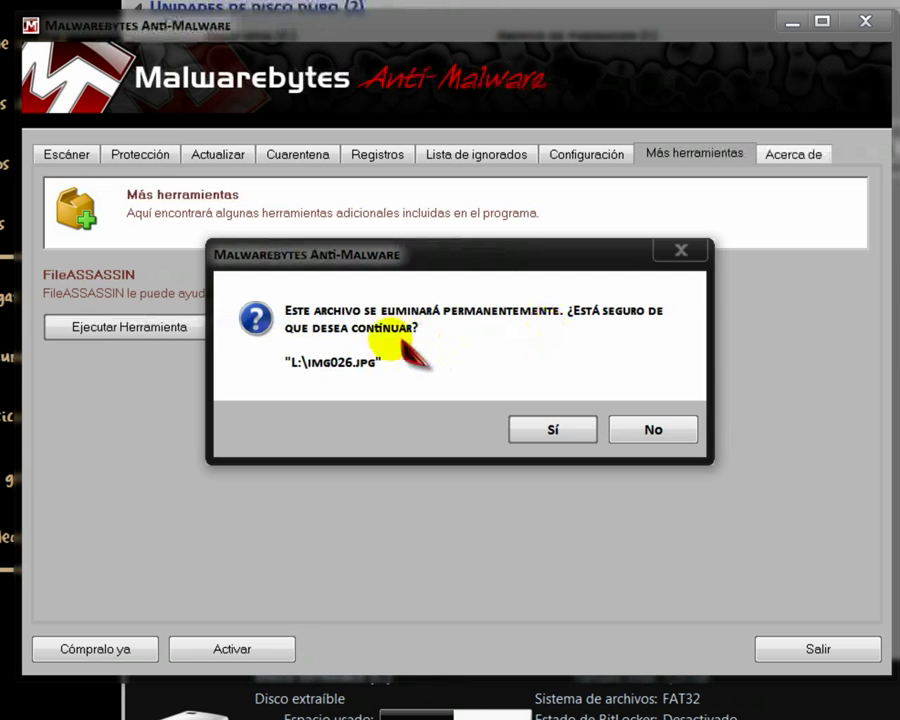
pyautogui.click(554, 434)
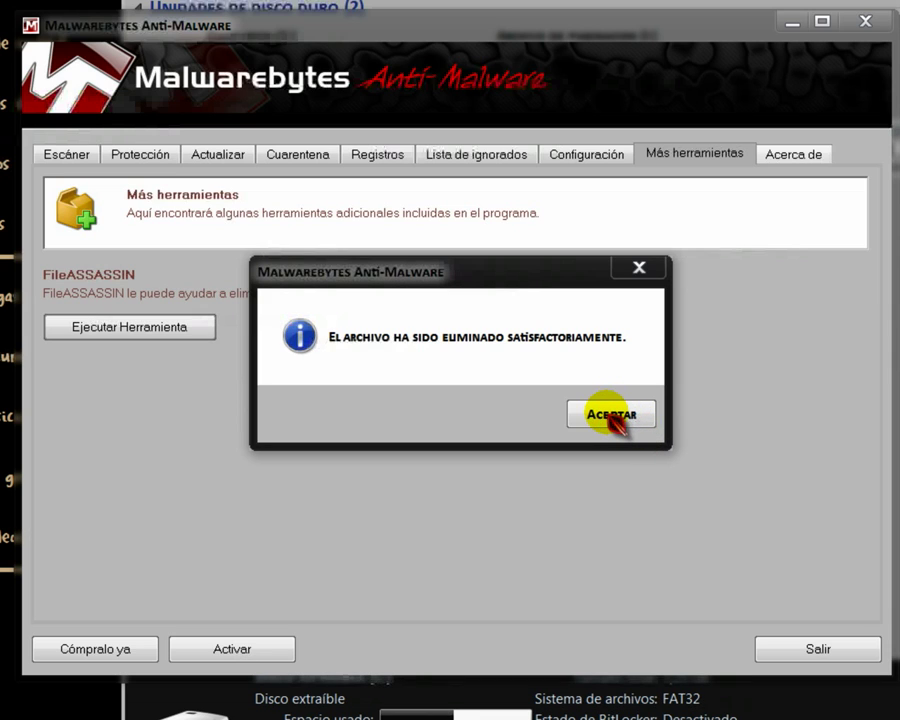
pyautogui.click(608, 414)
pyautogui.click(606, 412)
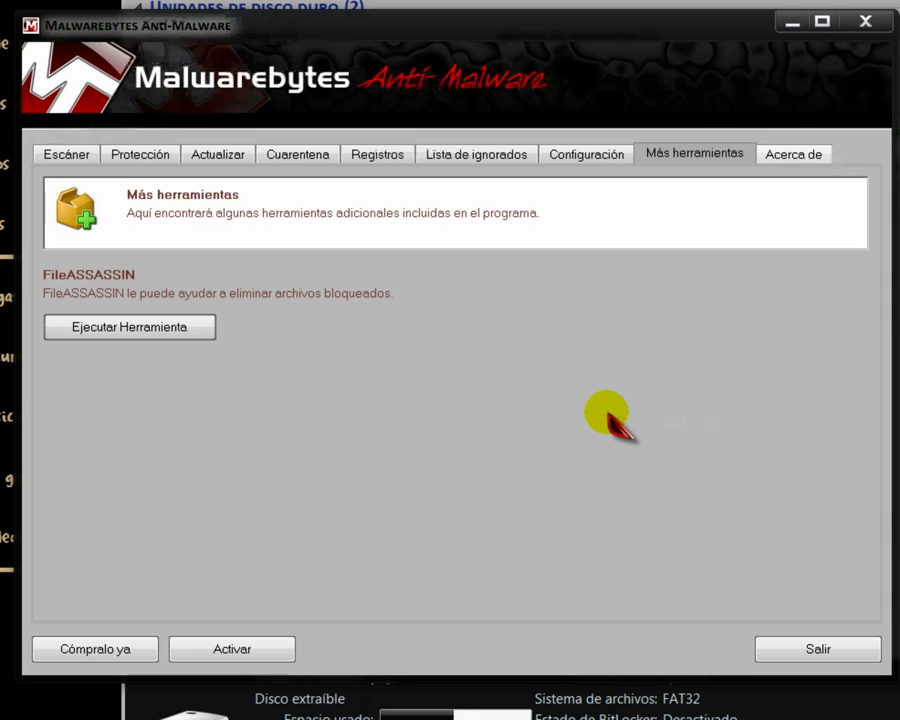
pyautogui.click(135, 326)
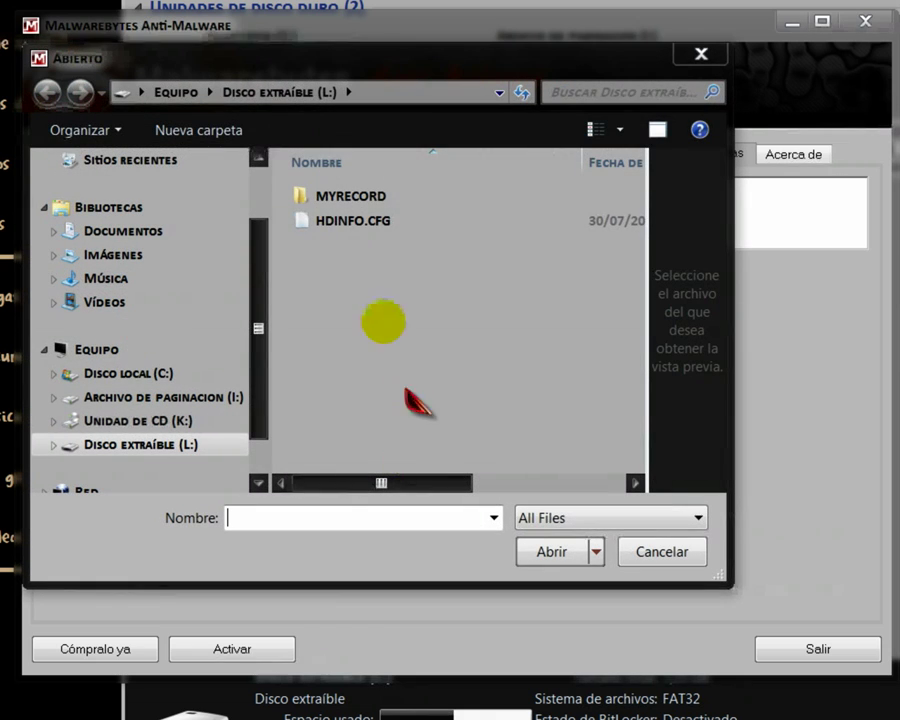
pyautogui.doubleClick(345, 196)
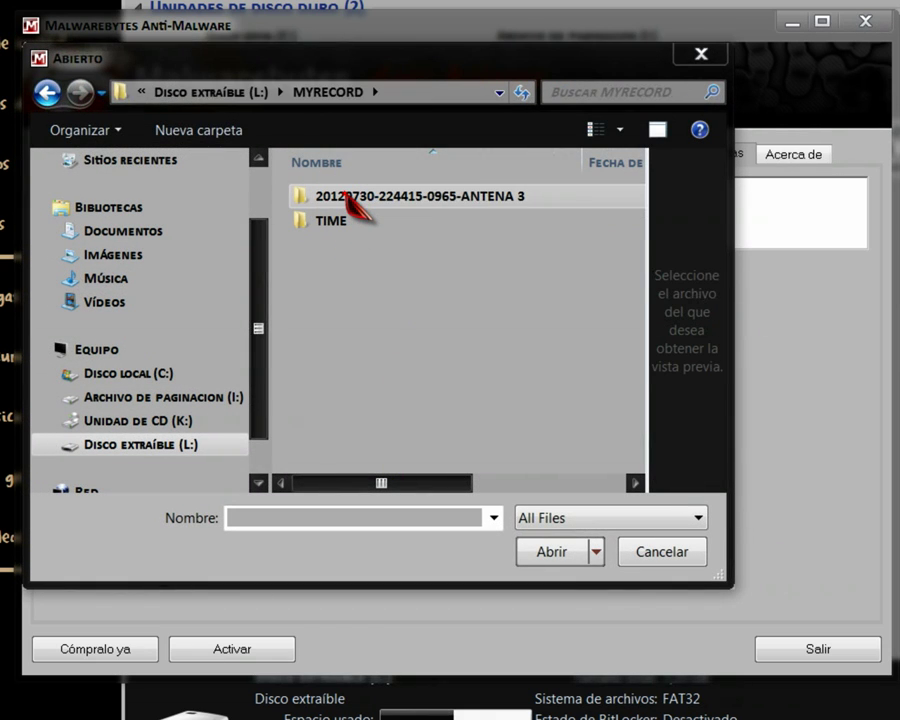
pyautogui.doubleClick(345, 196)
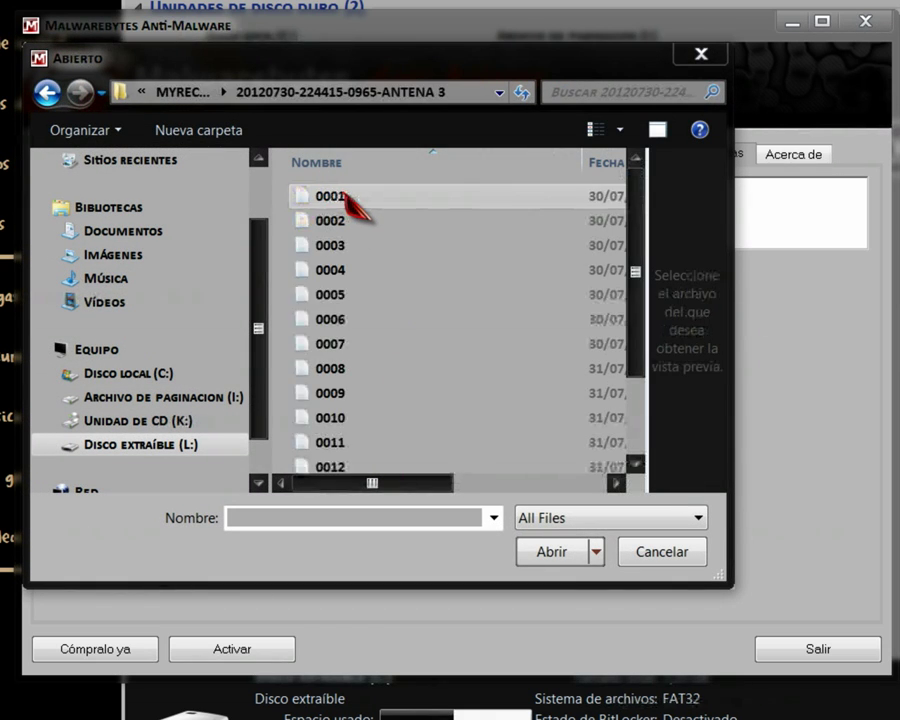
pyautogui.scroll(-2, 343, 228)
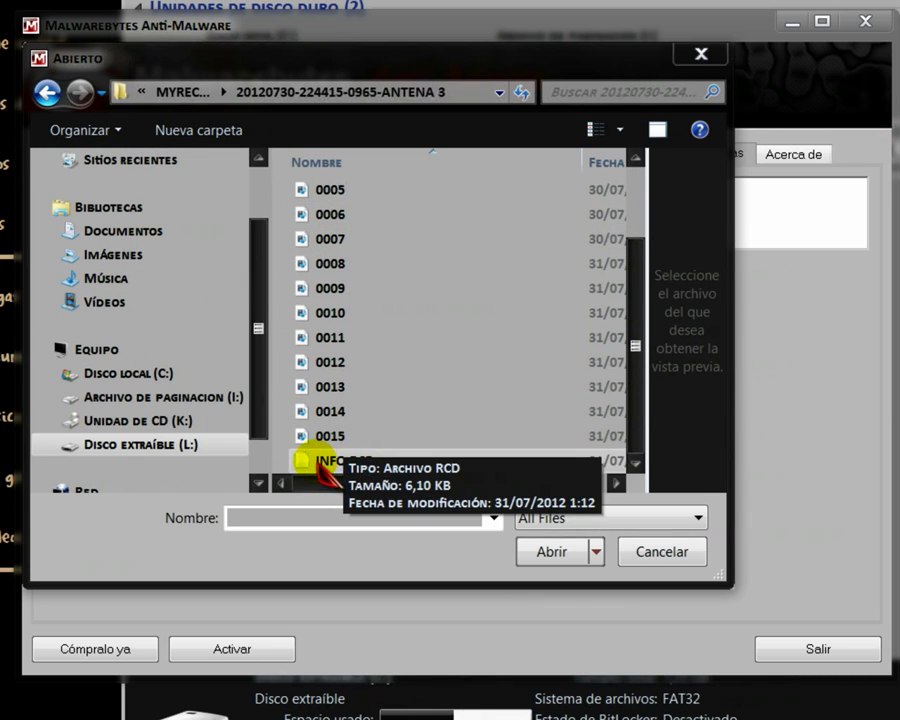
pyautogui.click(320, 462)
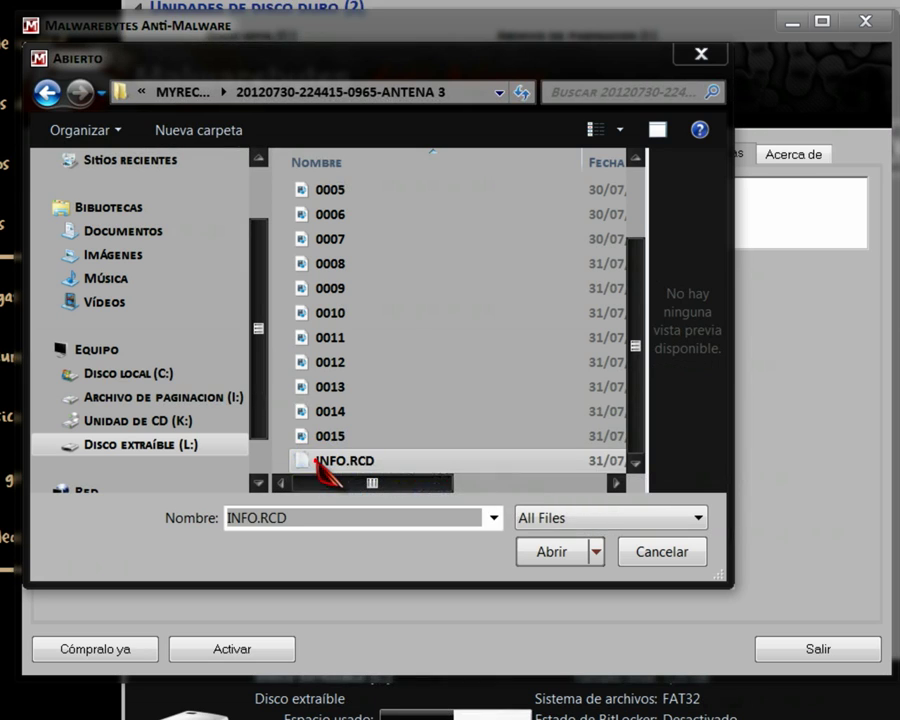
pyautogui.click(553, 553)
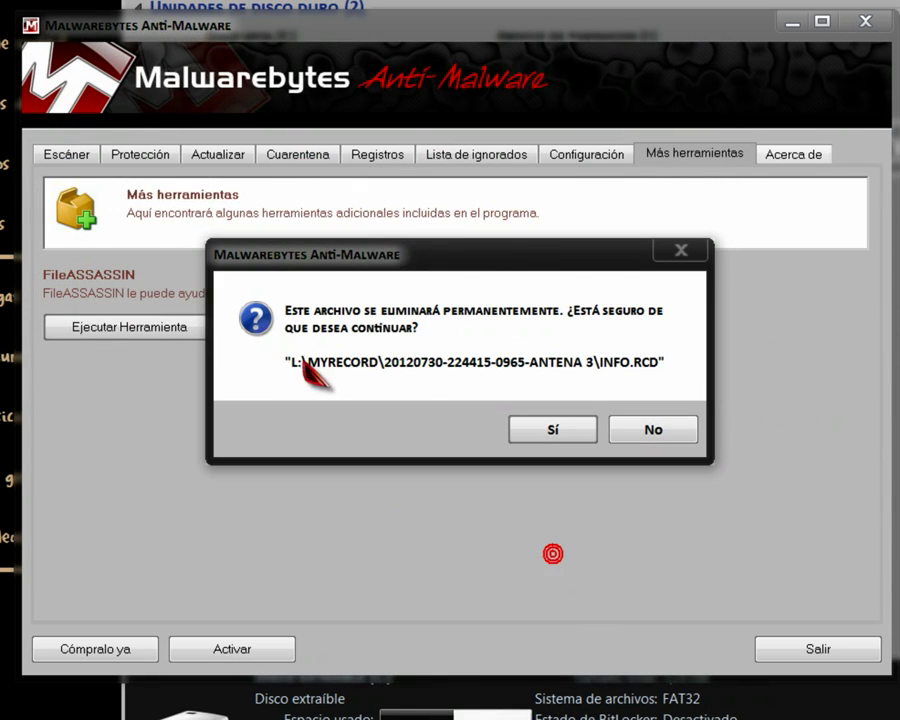
pyautogui.click(556, 429)
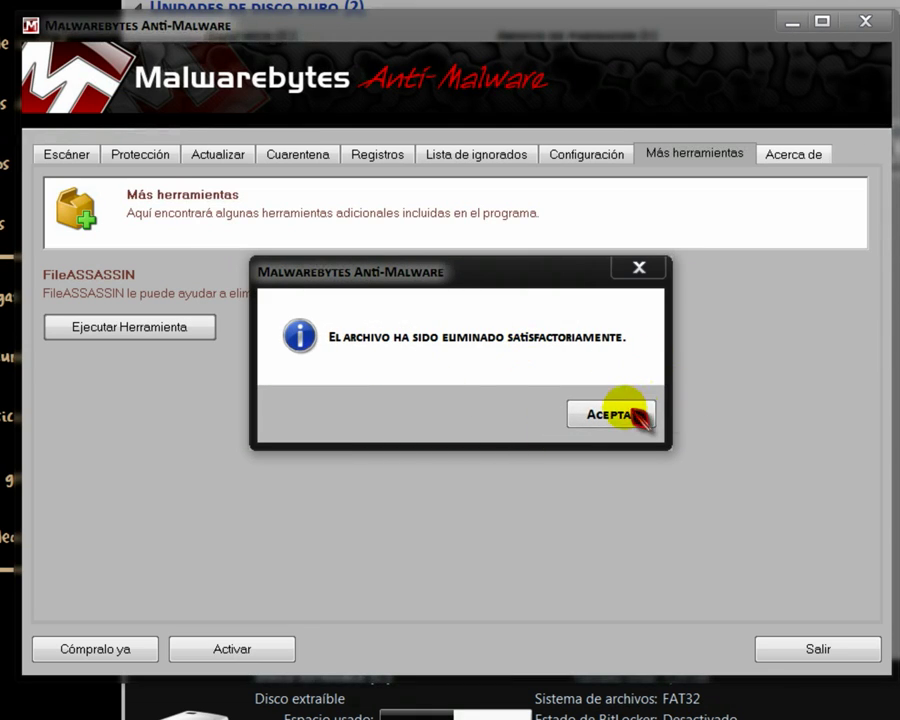
pyautogui.click(594, 420)
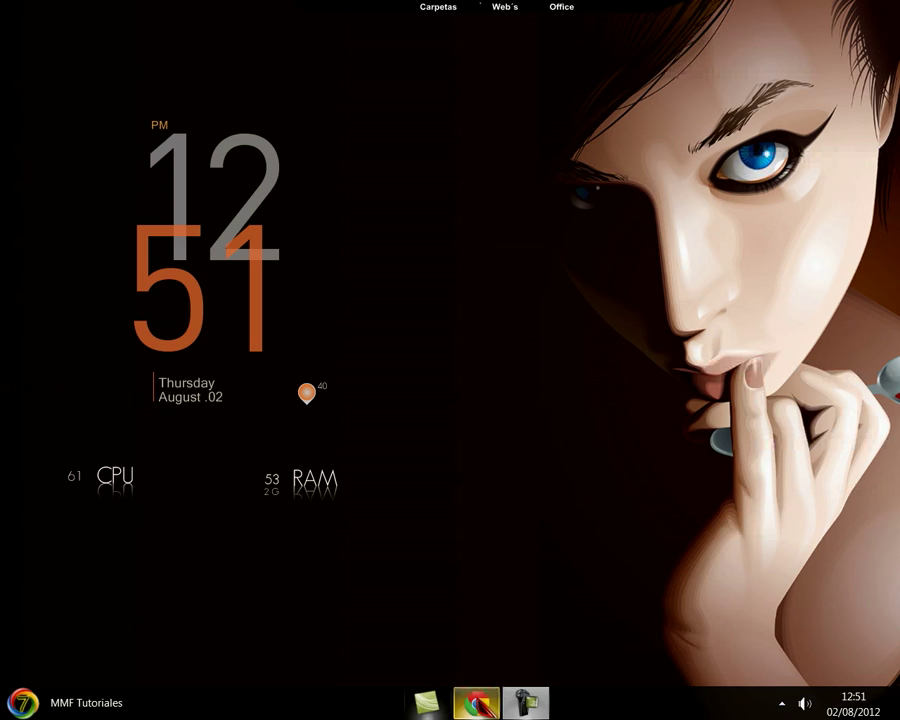
# - Switch to Chrome and review the HDDGURU page of the HDD LLF Low Level Format Tool down to its download links
pyautogui.moveTo(476, 703)
pyautogui.click(470, 596)
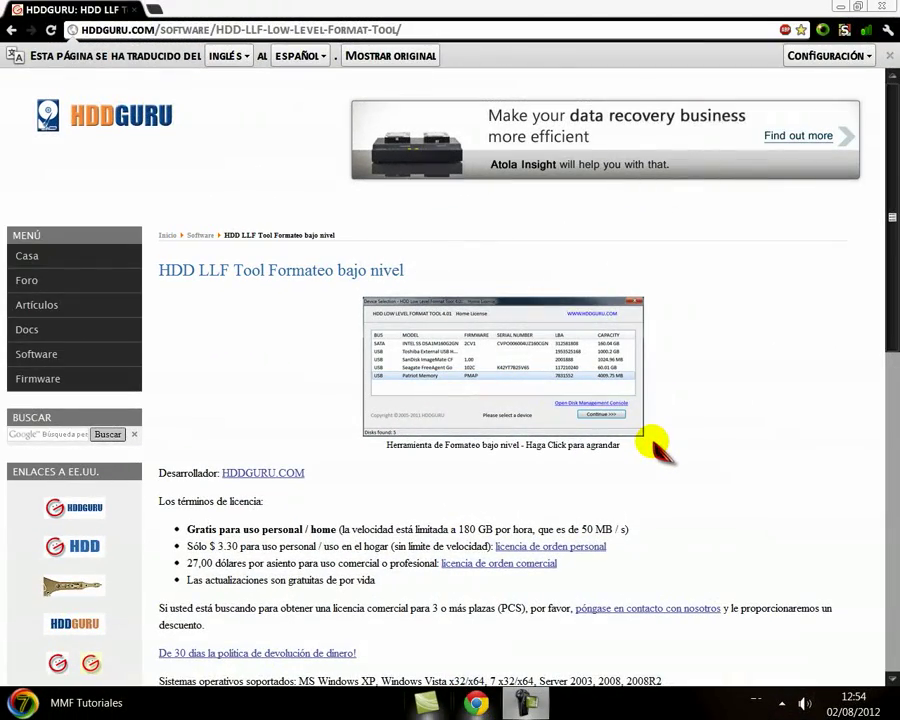
pyautogui.scroll(-3, 785, 355)
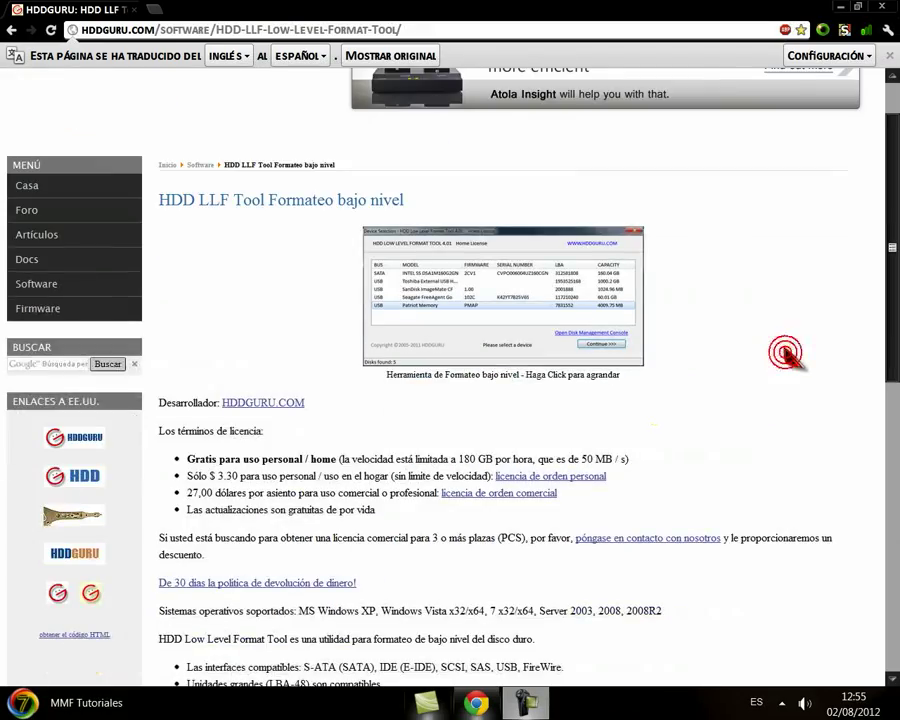
pyautogui.scroll(-8, 765, 355)
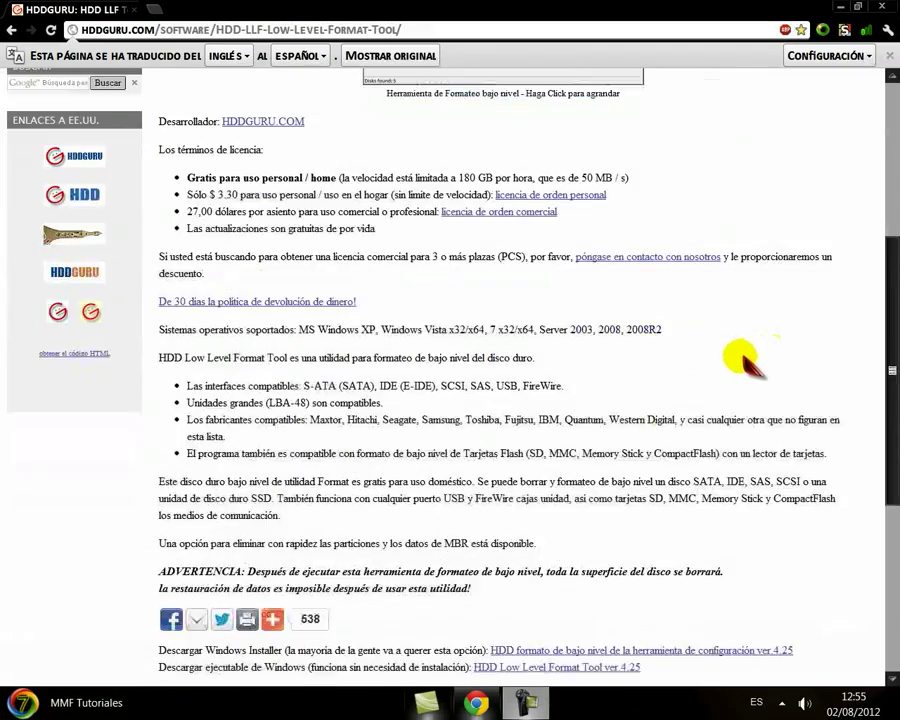